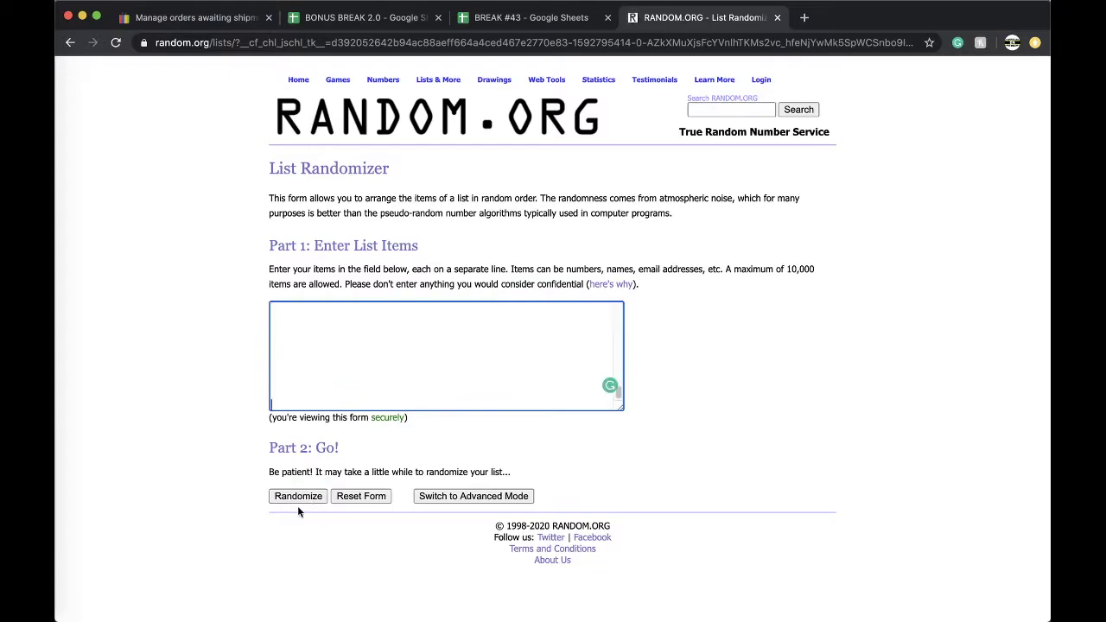
# - Randomize the list of numbers five times in the List Randomizer
pyautogui.click(286, 486)
pyautogui.click(279, 512)
pyautogui.click(282, 514)
pyautogui.click(285, 516)
pyautogui.click(285, 517)
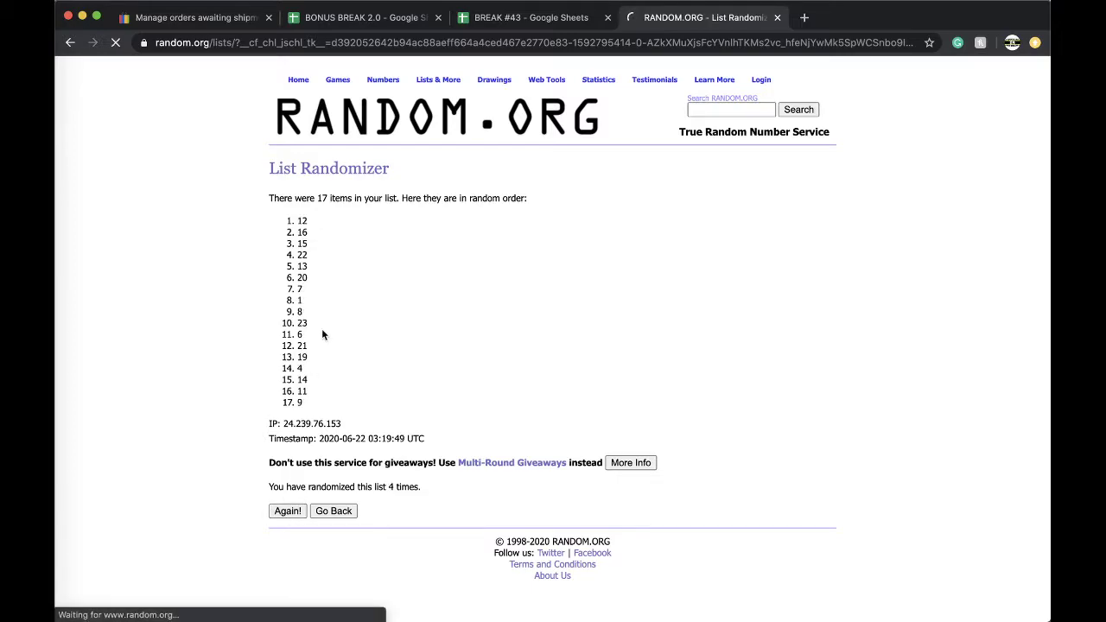
# - Switch to the BREAK #43 spreadsheet and fill the cell containing 21 in column E with yellow
pyautogui.click(529, 18)
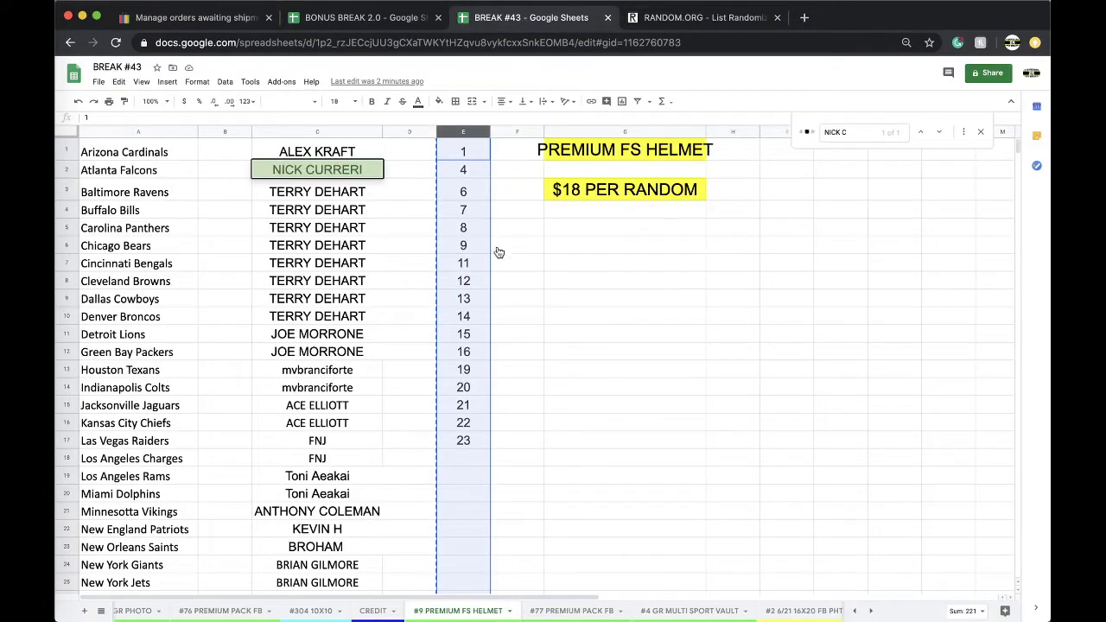
pyautogui.click(466, 406)
pyautogui.click(440, 101)
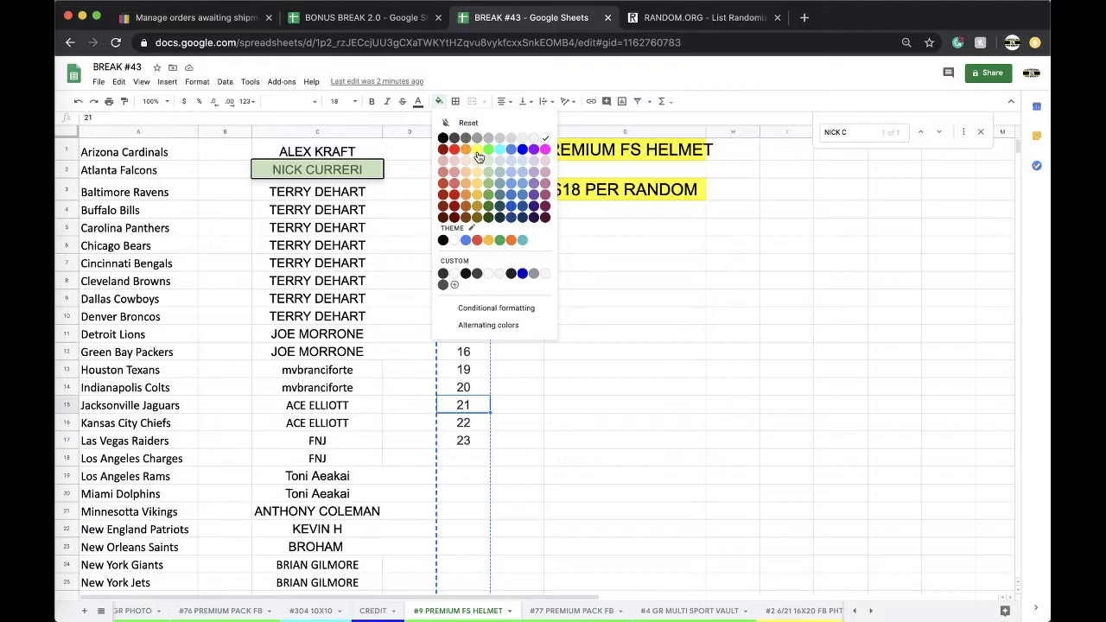
pyautogui.click(477, 150)
pyautogui.click(464, 132)
# - Duplicate the #9 PREMIUM FS HELMET sheet and rename the copy #10 PREMIUM FS HELMET
pyautogui.hscroll(5, 490, 615)
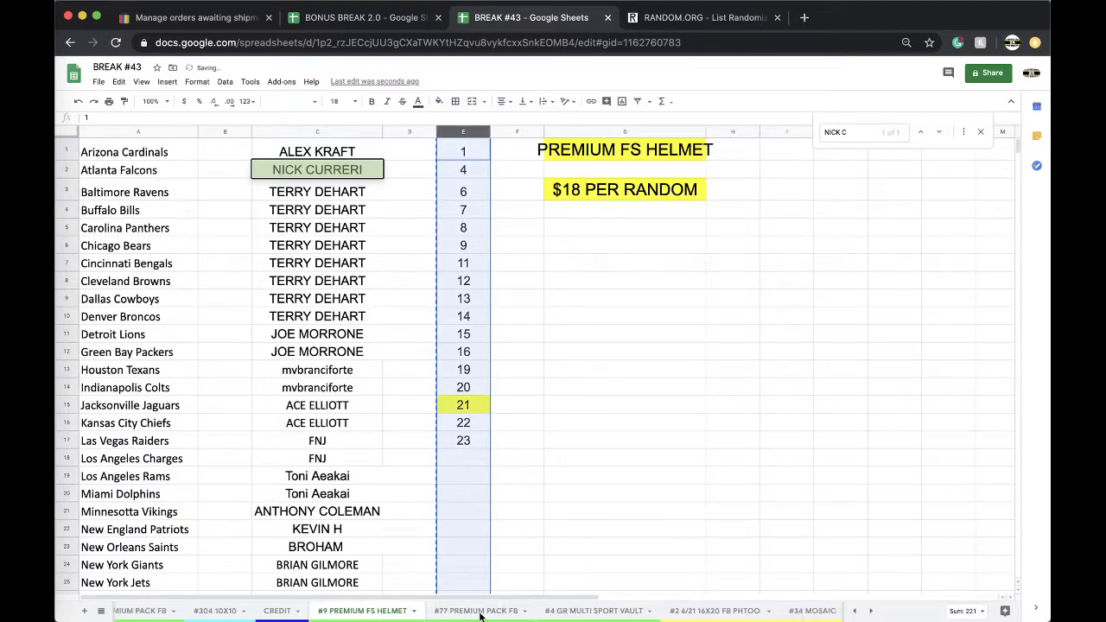
pyautogui.hscroll(2, 481, 615)
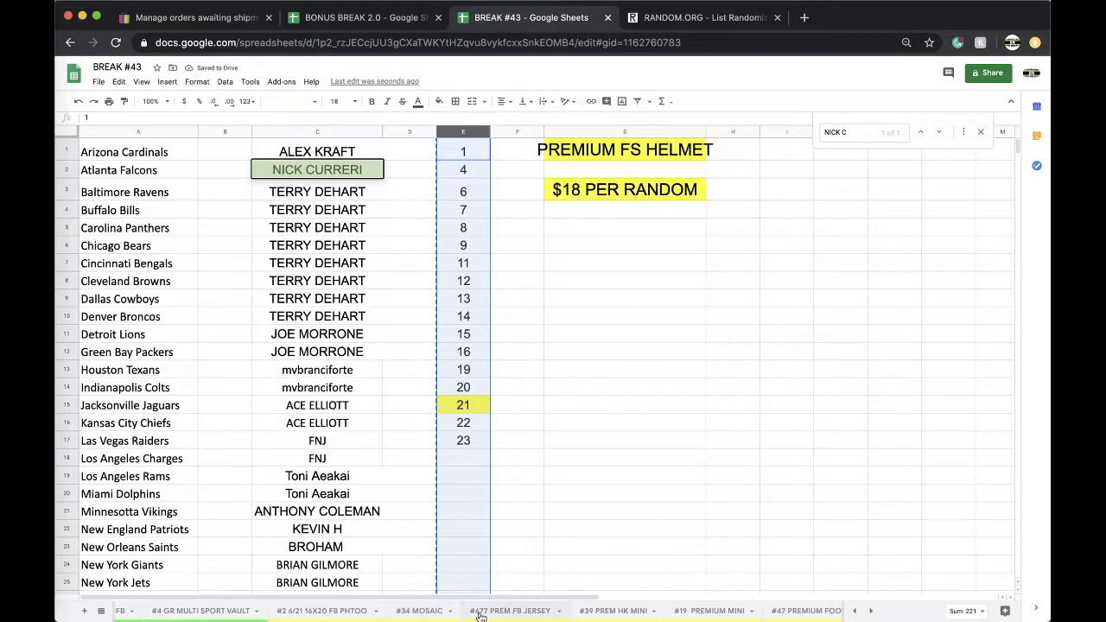
pyautogui.hscroll(10, 673, 617)
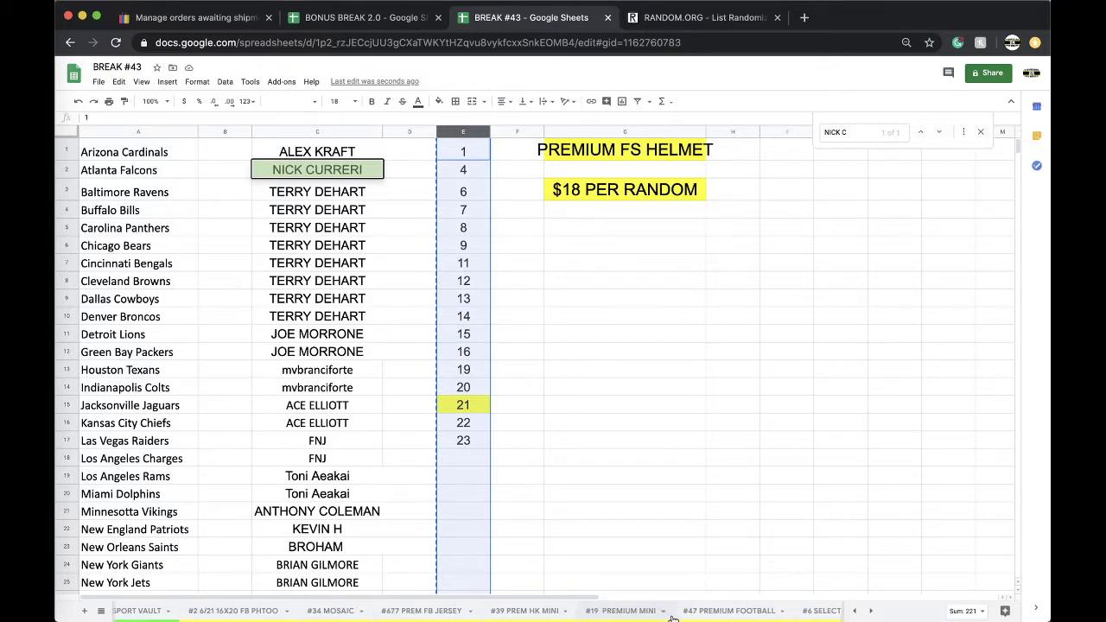
pyautogui.hscroll(-15, 673, 617)
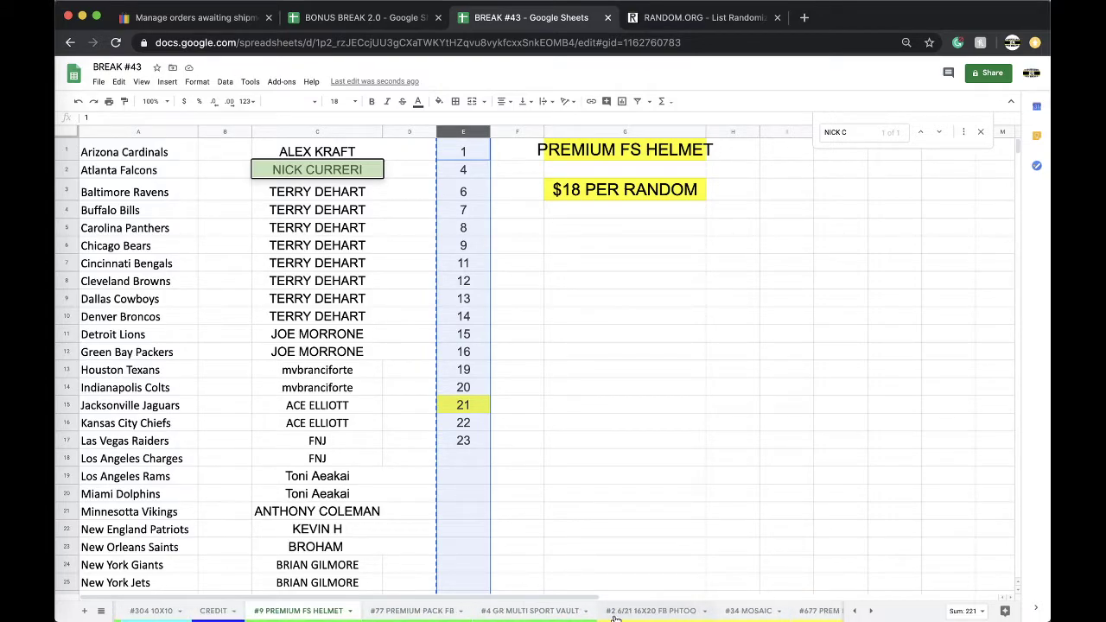
pyautogui.rightClick(321, 611)
pyautogui.click(269, 442)
pyautogui.click(433, 611)
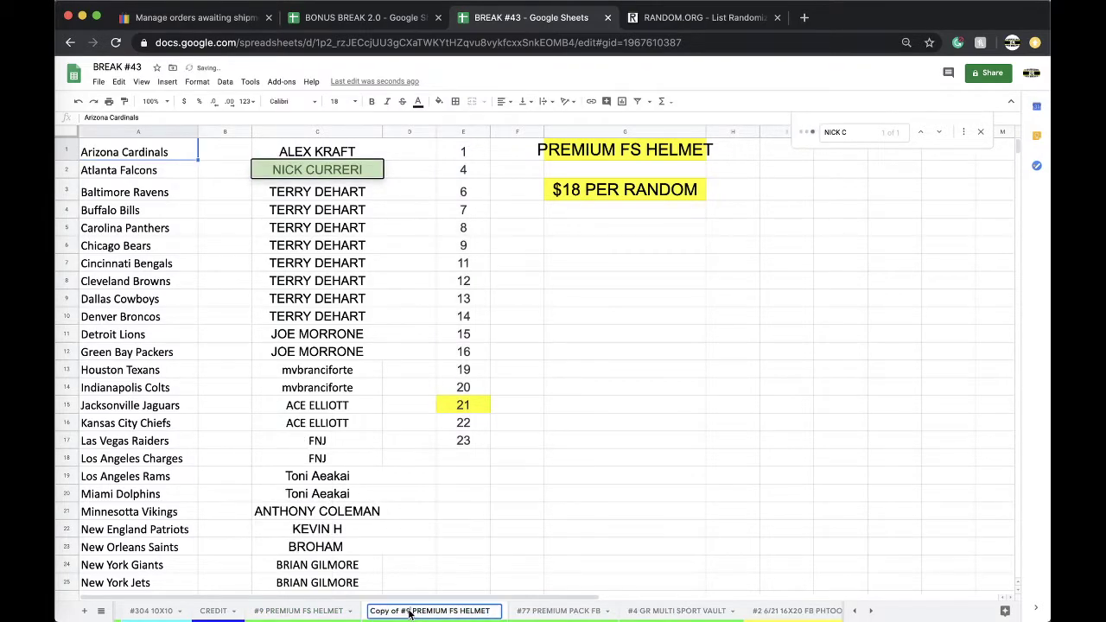
pyautogui.write('#10')
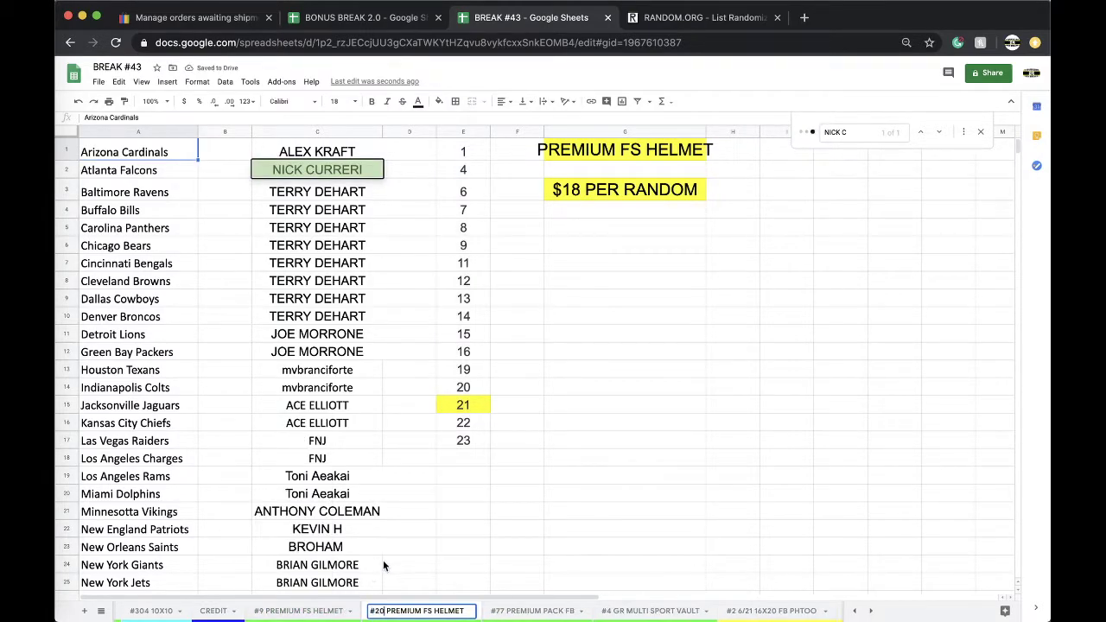
pyautogui.click(487, 496)
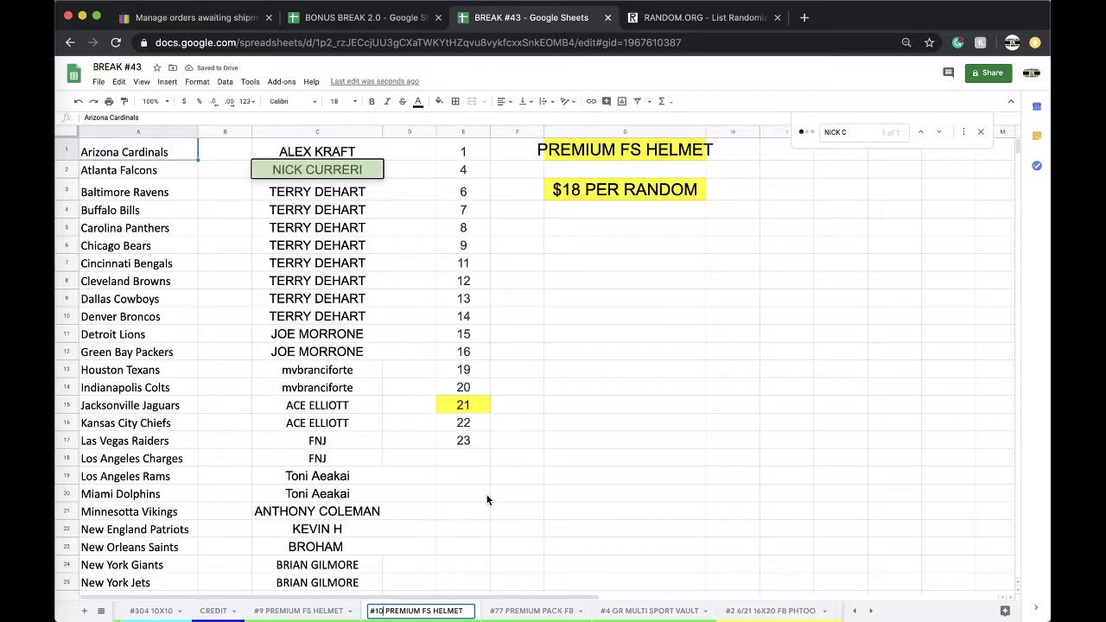
# - Change the tab color of the #10 PREMIUM FS HELMET sheet
pyautogui.rightClick(414, 605)
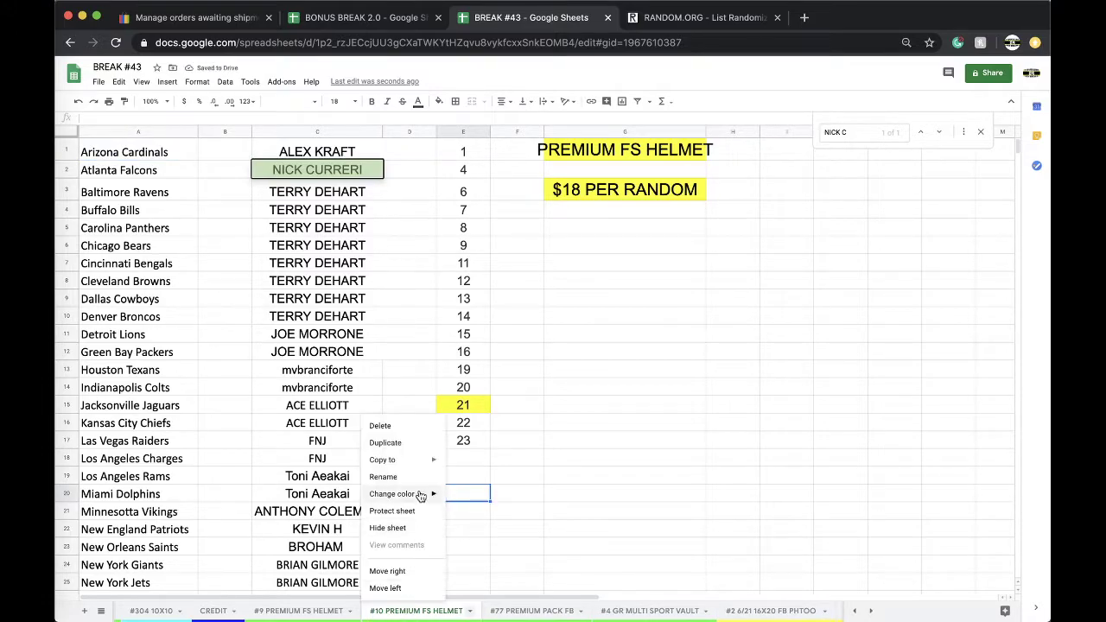
pyautogui.moveTo(421, 496)
pyautogui.click(490, 388)
# - Clear the participant names in column C and paste 22 and 23 into column E, starting at the highlighted 21
pyautogui.click(318, 132)
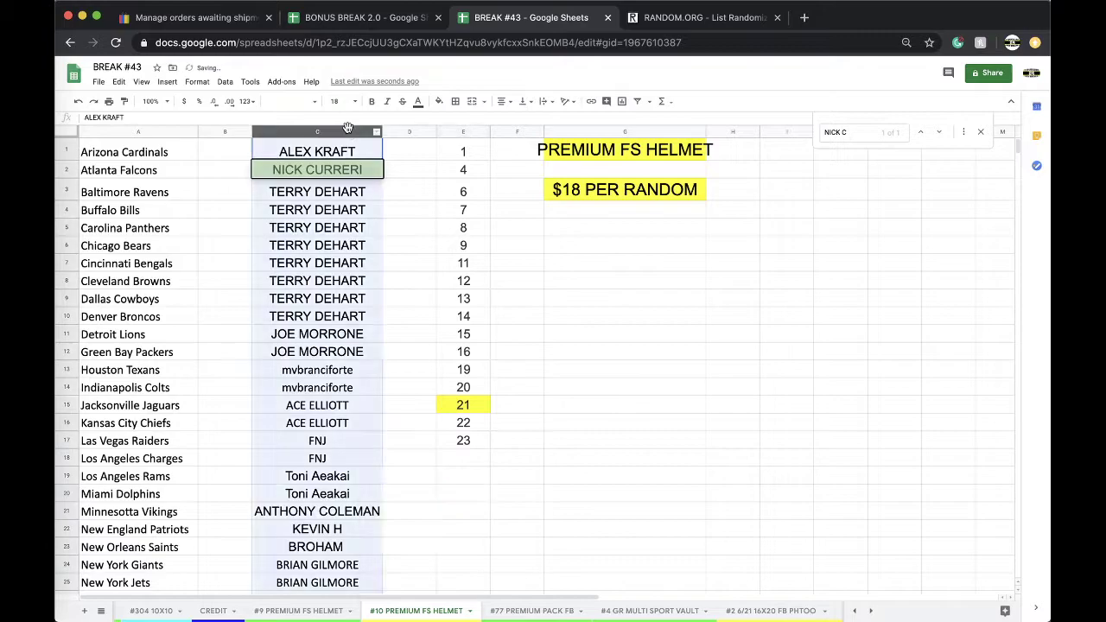
pyautogui.press('Delete')
pyautogui.moveTo(472, 430); pyautogui.dragTo(472, 441)
pyautogui.hotkey('ctrl', 'c')
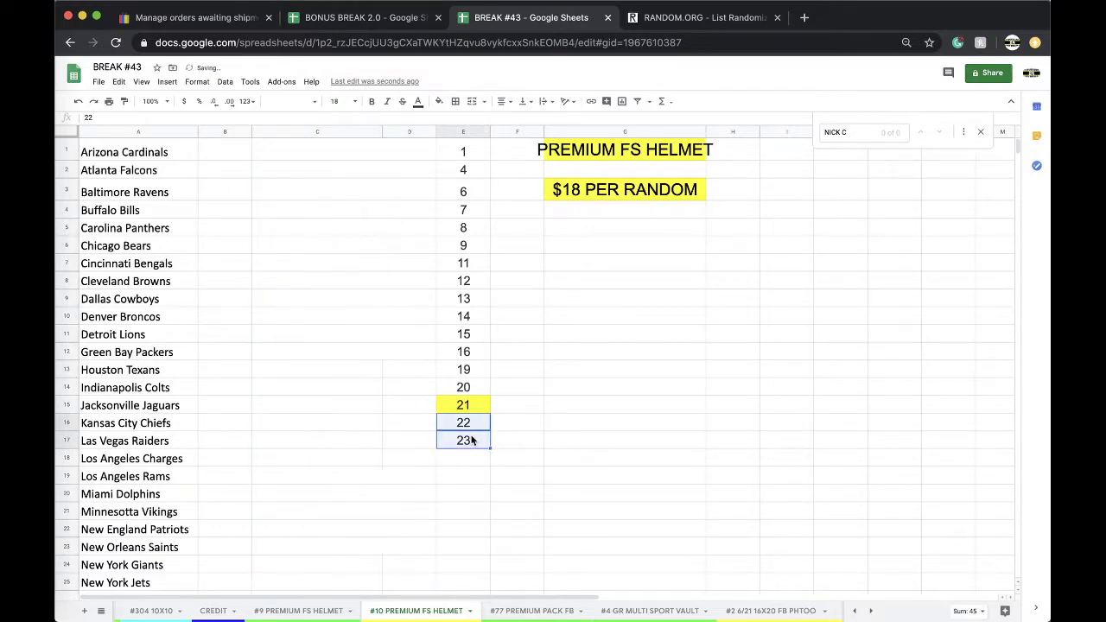
pyautogui.click(467, 406)
pyautogui.hotkey('ctrl', 'v')
pyautogui.moveTo(443, 616)
pyautogui.mouseDown()
pyautogui.moveTo(821, 617)
pyautogui.moveTo(259, 617)
pyautogui.moveTo(427, 618)
pyautogui.mouseUp()
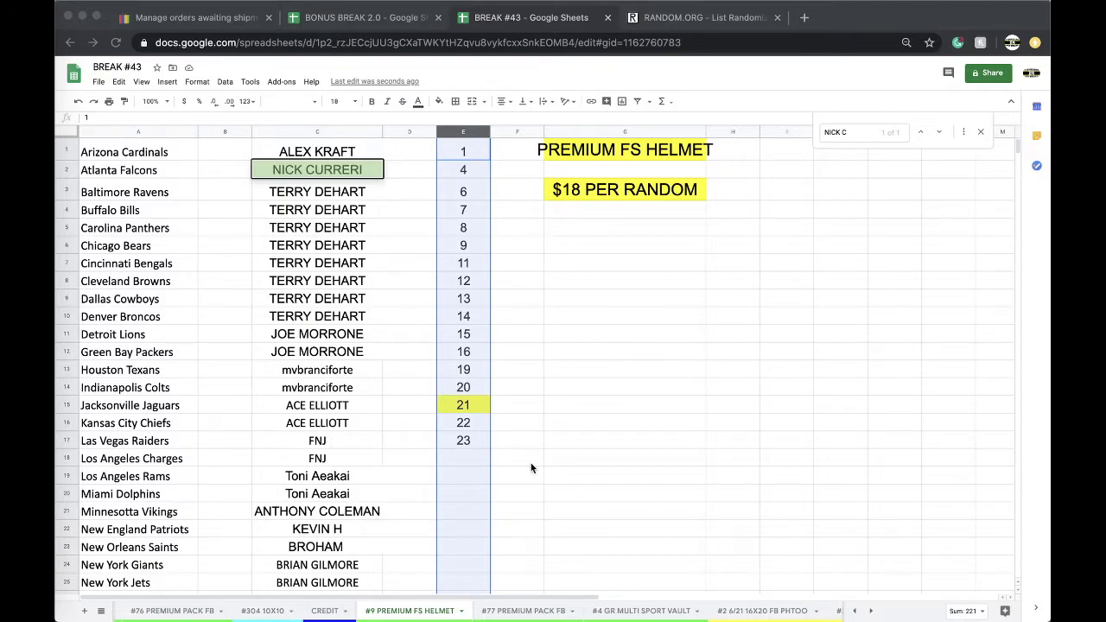
# - Read through the participant names in column C of the #9 PREMIUM FS HELMET sheet down to the last team
pyautogui.click(372, 406)
pyautogui.click(306, 229)
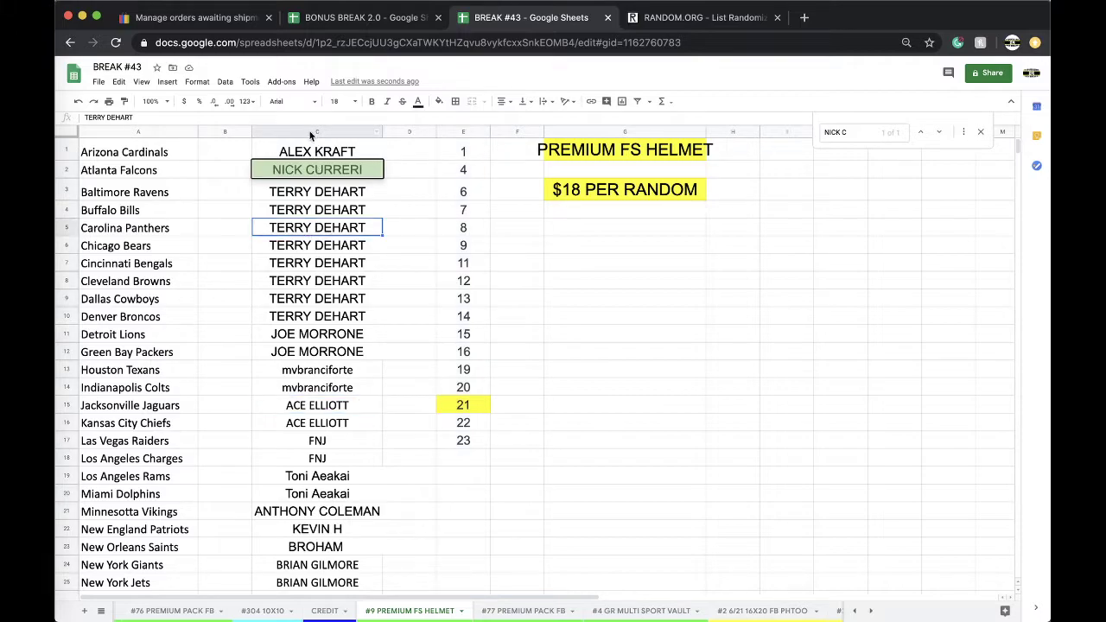
pyautogui.scroll(-3, 318, 218)
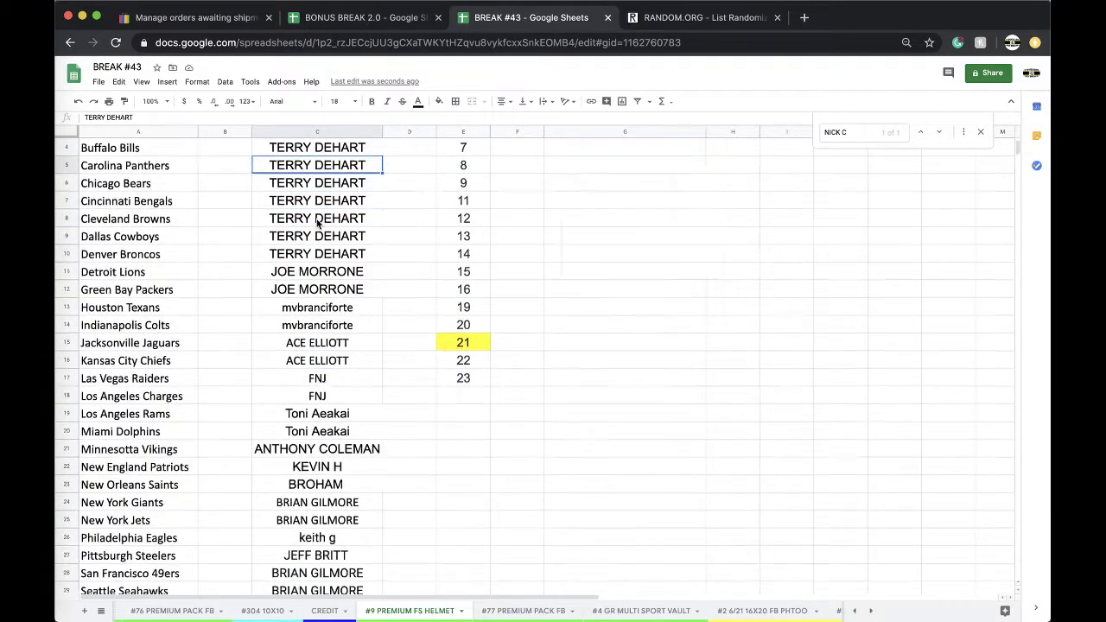
pyautogui.scroll(-1, 340, 261)
pyautogui.click(336, 277)
pyautogui.scroll(-2, 335, 268)
pyautogui.scroll(-3, 335, 266)
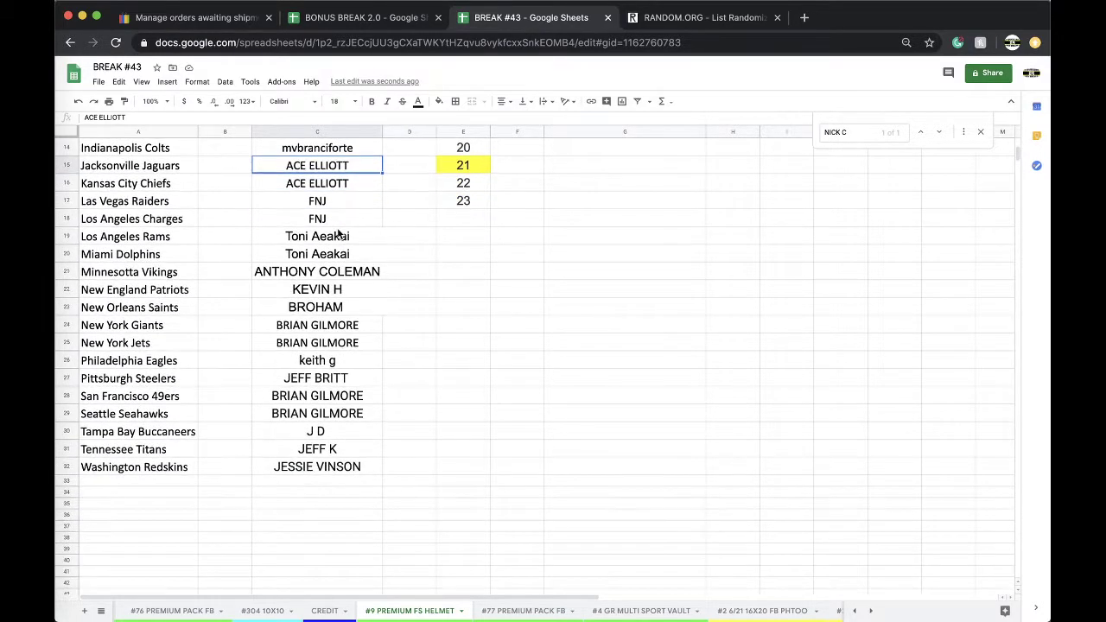
pyautogui.click(309, 271)
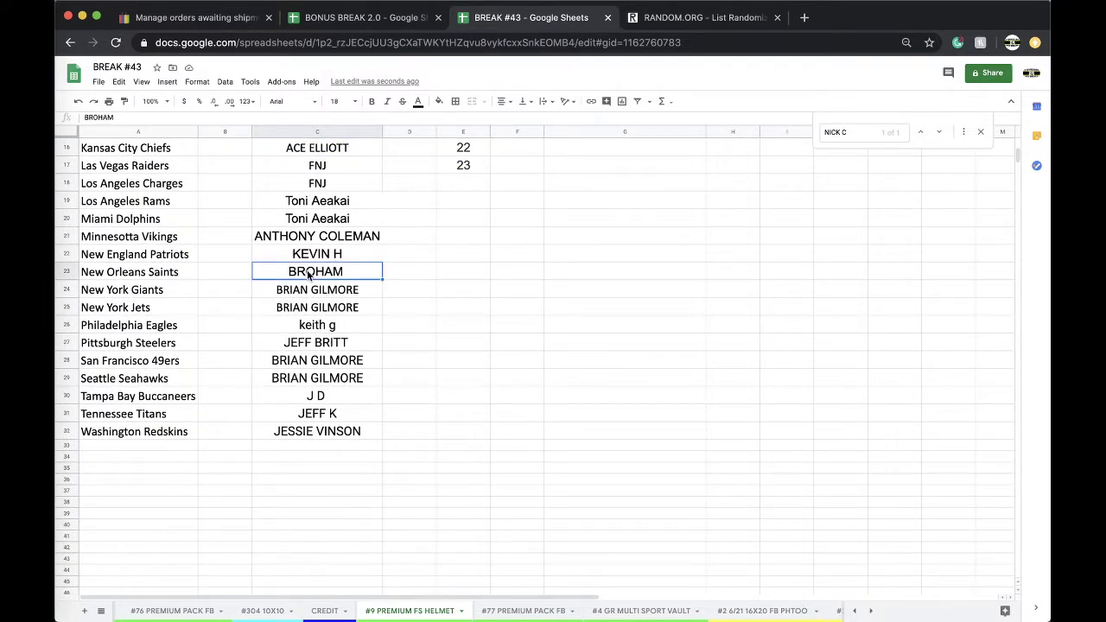
pyautogui.scroll(-1, 329, 257)
pyautogui.scroll(-1, 330, 258)
pyautogui.click(324, 311)
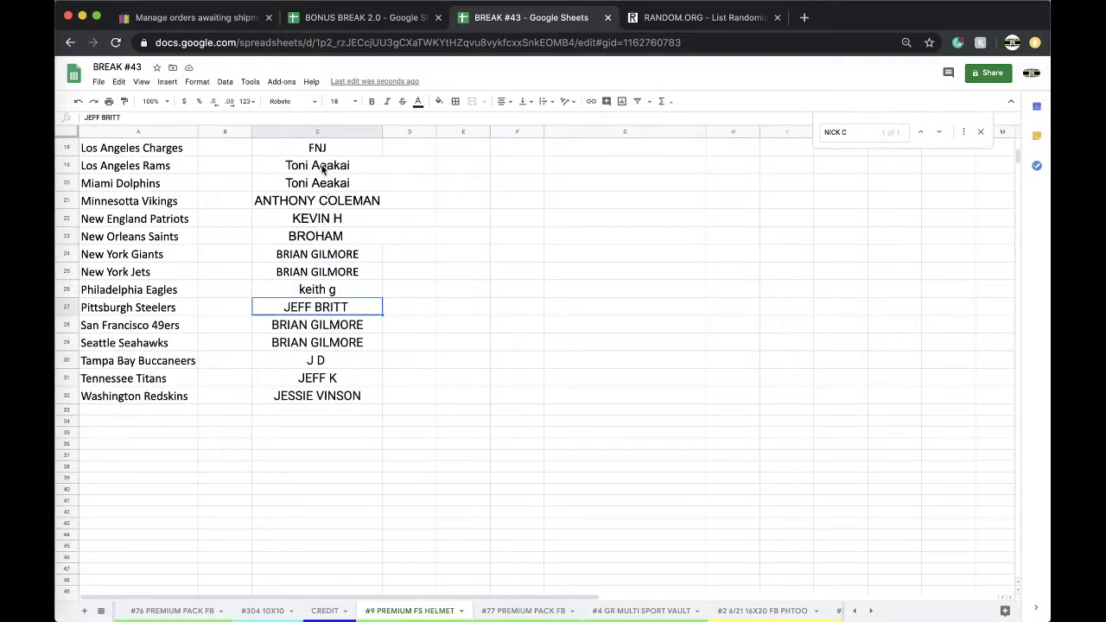
# - Copy all participant names from column C and paste them into a fresh RANDOM.ORG List Randomizer form
pyautogui.click(312, 132)
pyautogui.scroll(6, 323, 343)
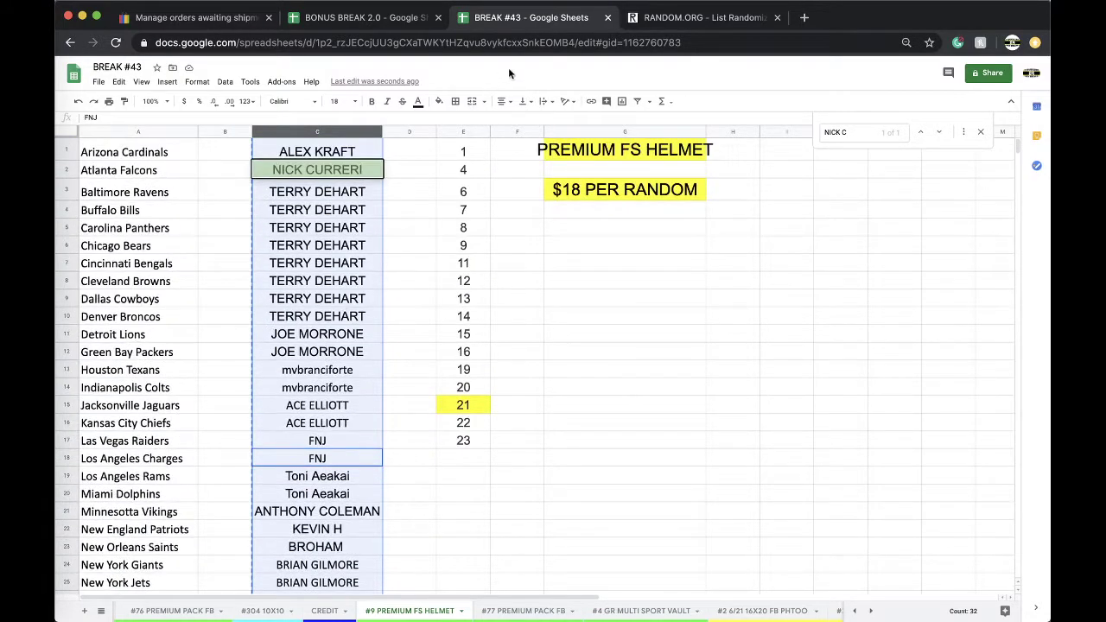
pyautogui.click(696, 18)
pyautogui.click(591, 43)
pyautogui.press('Return')
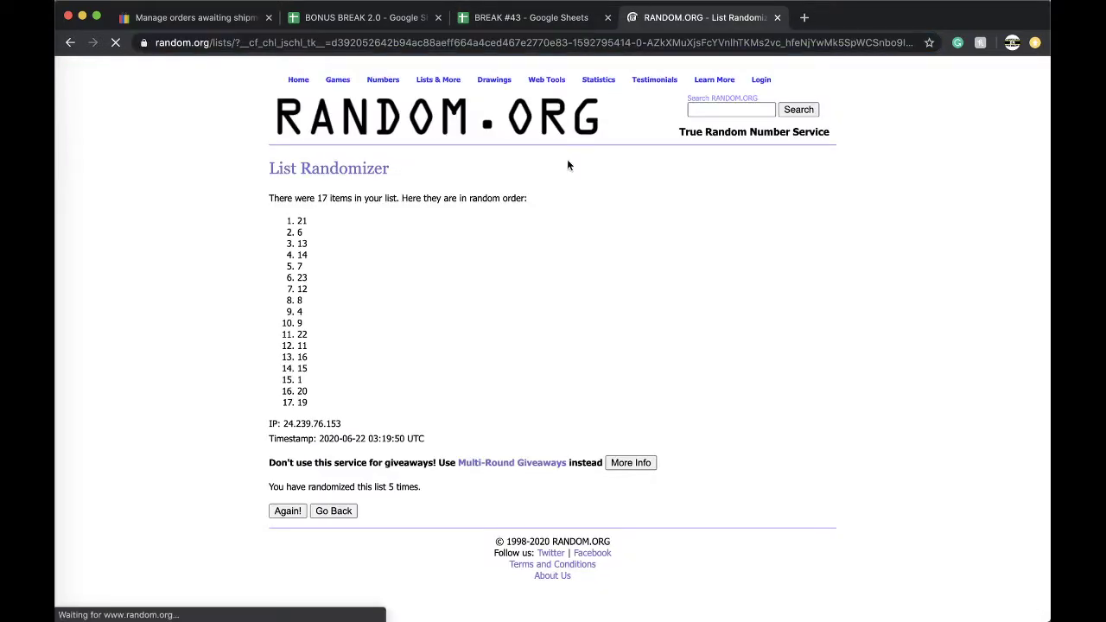
# - Randomize the list of participant names five times
pyautogui.click(296, 496)
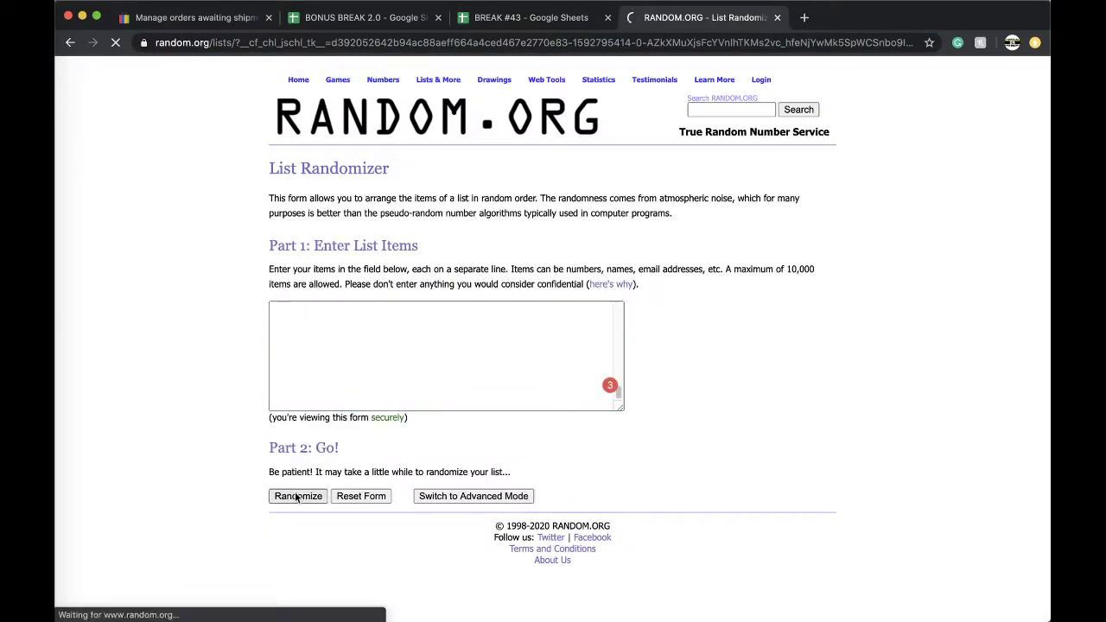
pyautogui.click(281, 531)
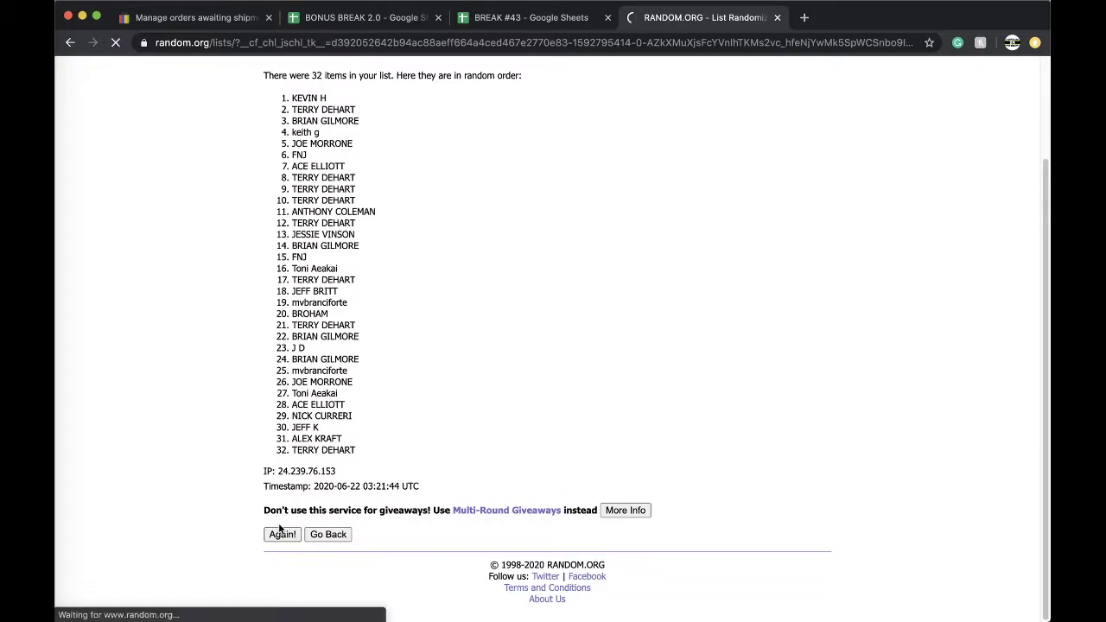
pyautogui.click(275, 538)
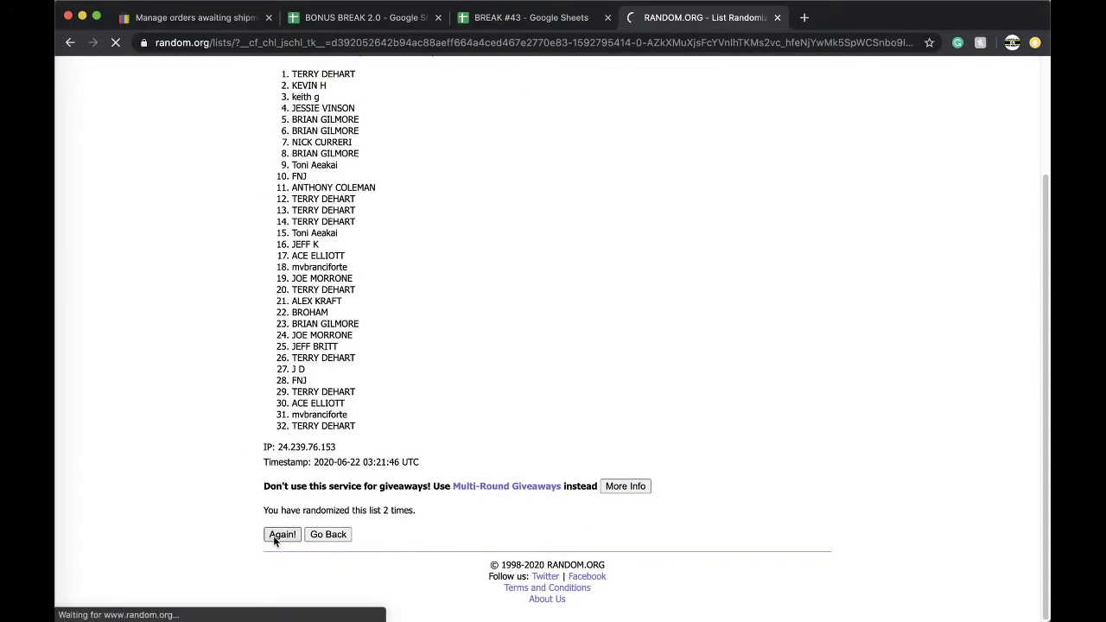
pyautogui.click(275, 537)
pyautogui.click(273, 534)
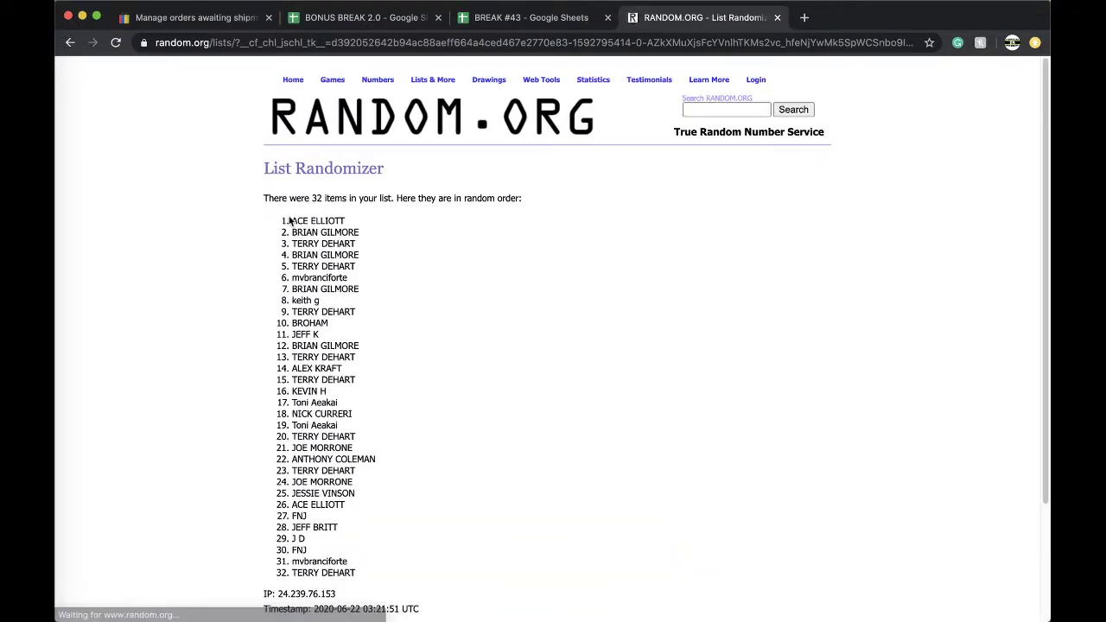
# - Copy the complete randomized name list into column B of the #9 sheet from B1 and set its font size to 18
pyautogui.moveTo(292, 222); pyautogui.dragTo(369, 424)
pyautogui.press('super+c')
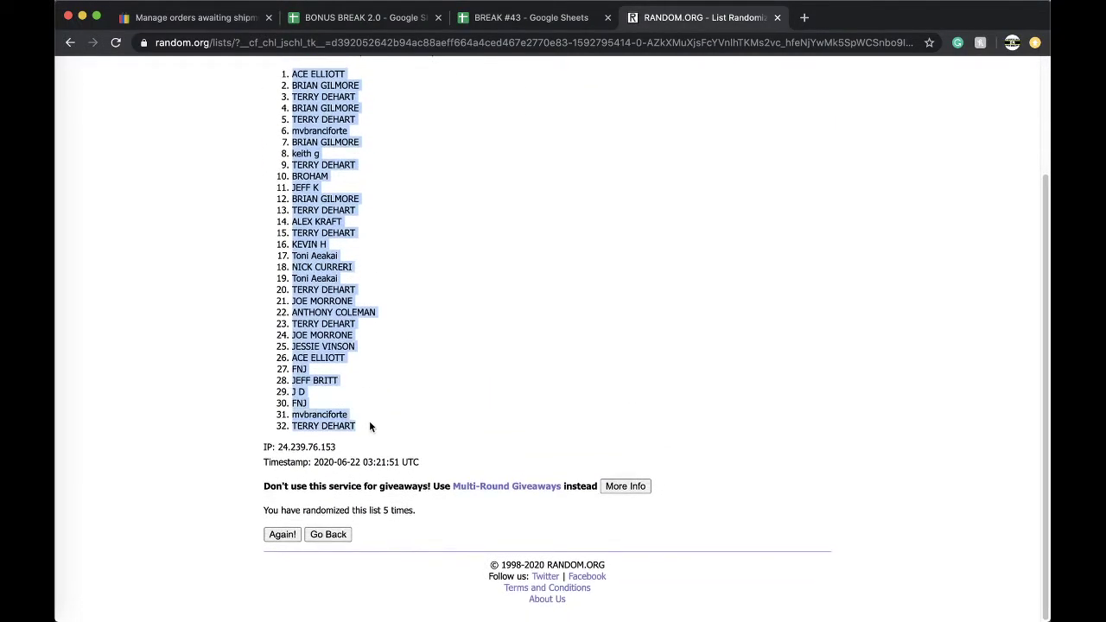
pyautogui.click(484, 18)
pyautogui.click(212, 153)
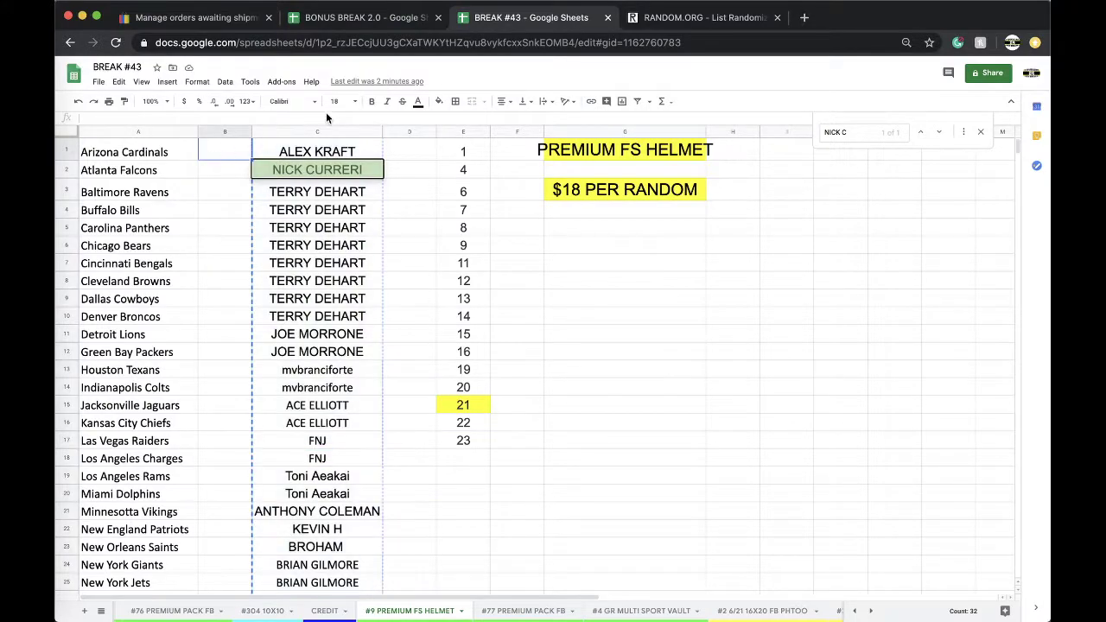
pyautogui.press('super+v')
pyautogui.click(337, 101)
pyautogui.click(337, 257)
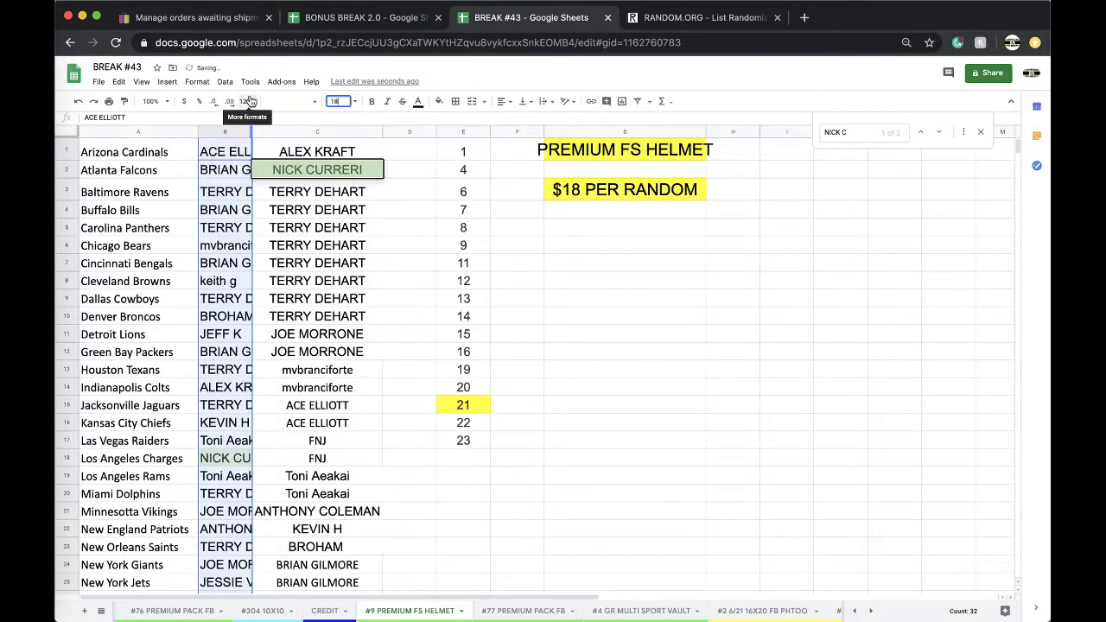
# - Sort the sheet by column B from A to Z and fit column B's width to its contents
pyautogui.click(227, 82)
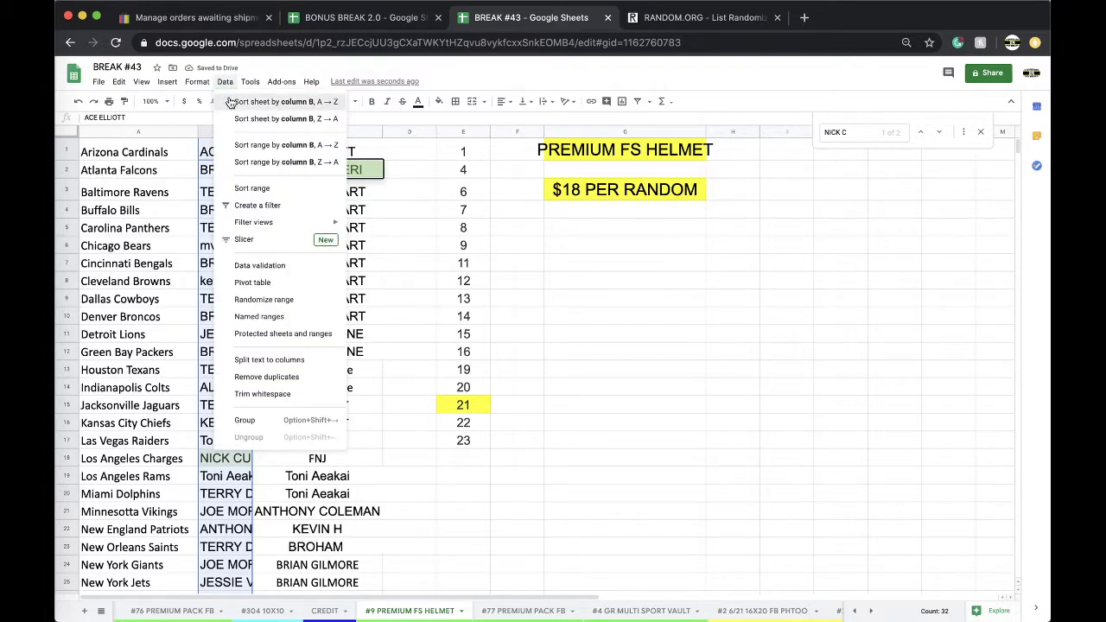
pyautogui.click(259, 100)
pyautogui.doubleClick(249, 134)
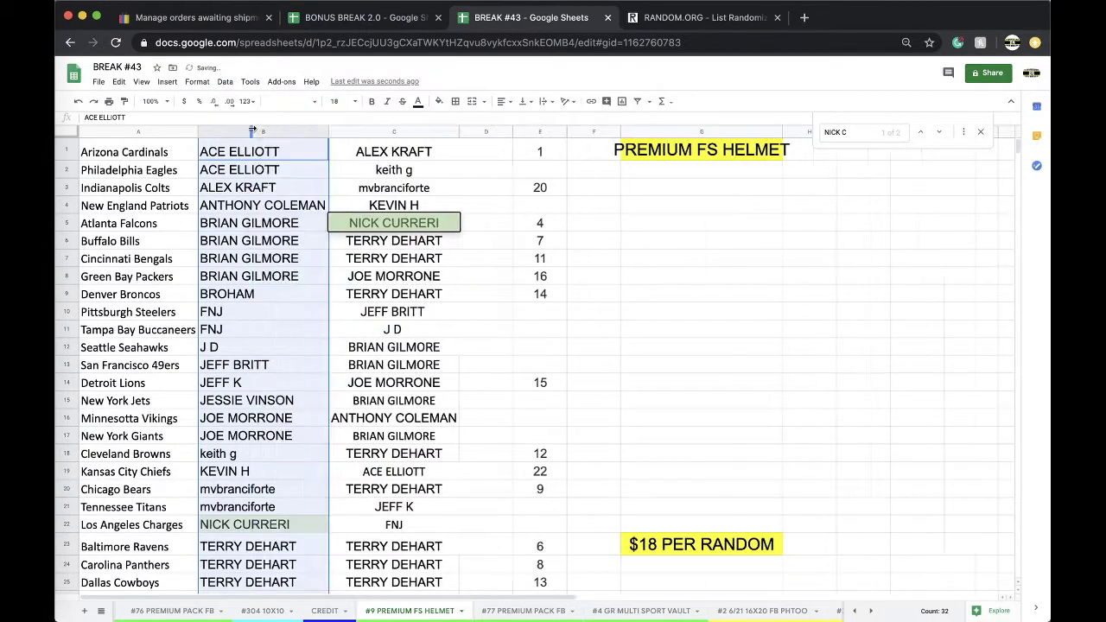
# - Clear the sheet search and review which teams each participant in column B received, down to the last row
pyautogui.click(282, 172)
pyautogui.click(263, 189)
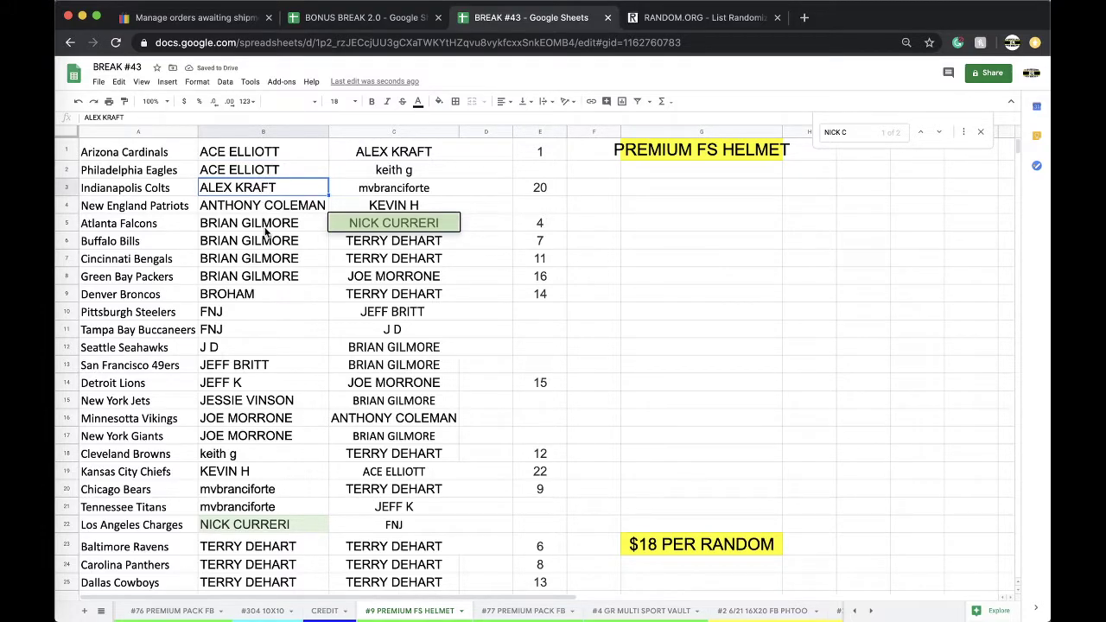
pyautogui.press('super+f')
pyautogui.press('BackSpace')
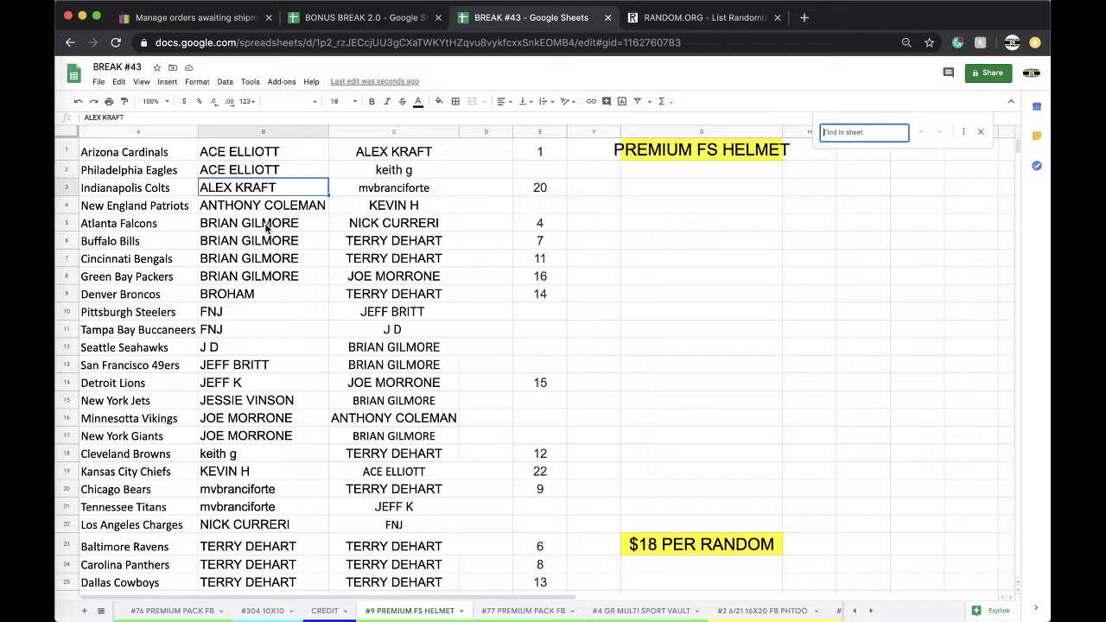
pyautogui.click(247, 327)
pyautogui.scroll(-1, 248, 325)
pyautogui.click(249, 323)
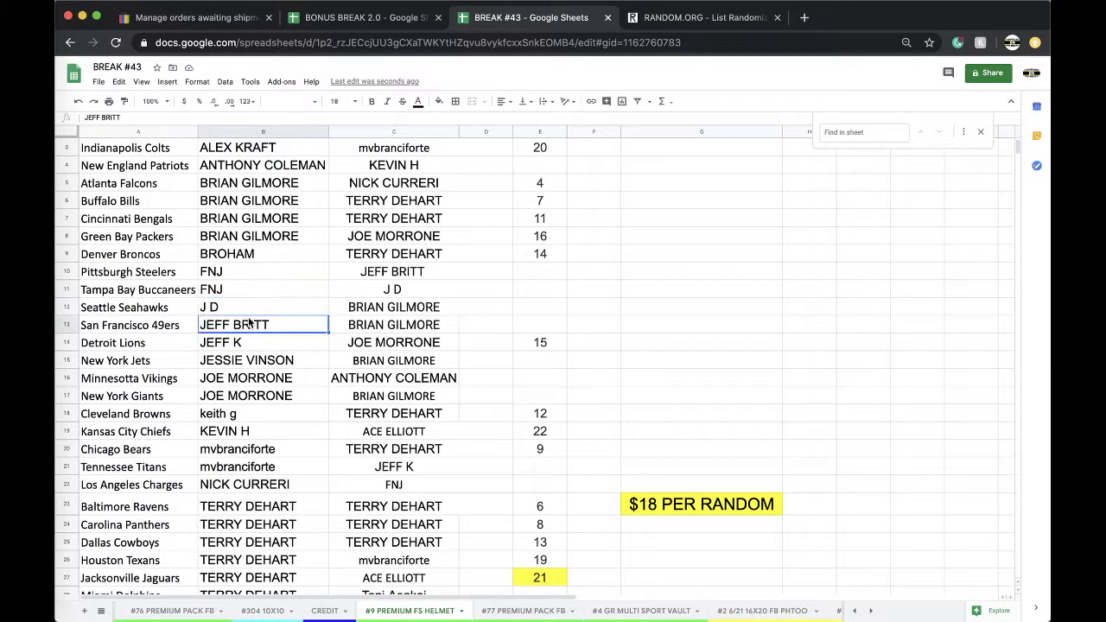
pyautogui.scroll(-3, 265, 289)
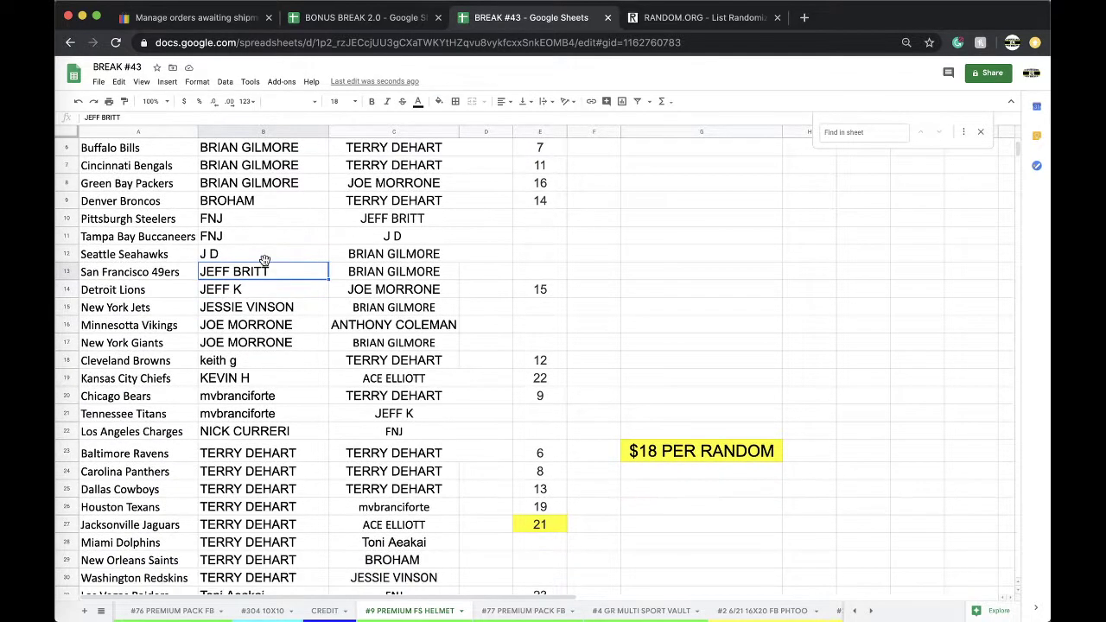
pyautogui.scroll(-3, 264, 260)
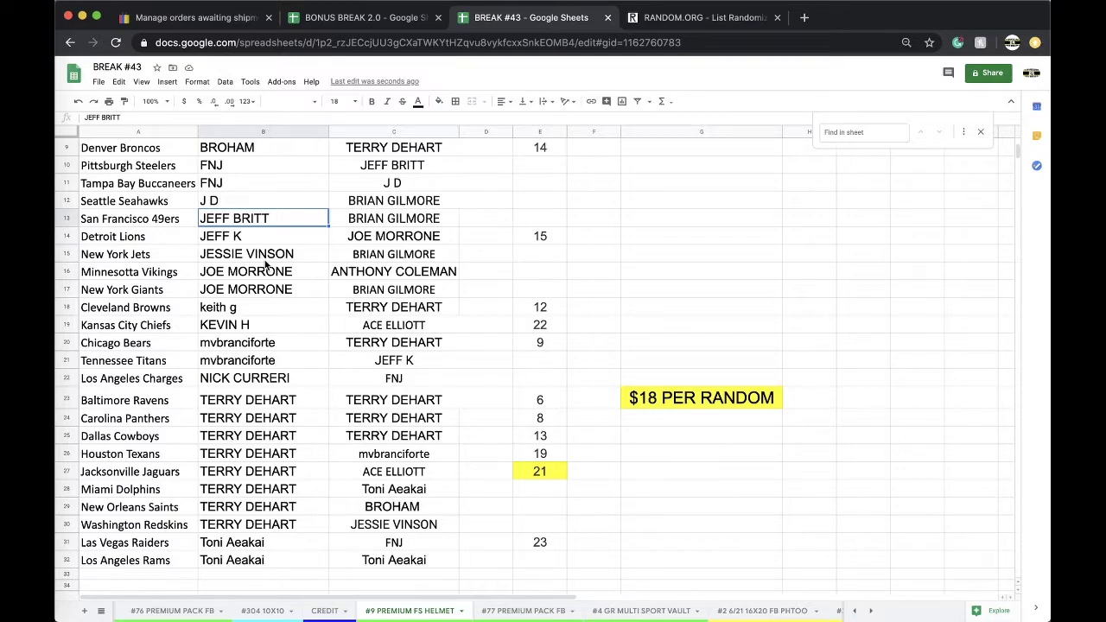
pyautogui.scroll(-3, 265, 266)
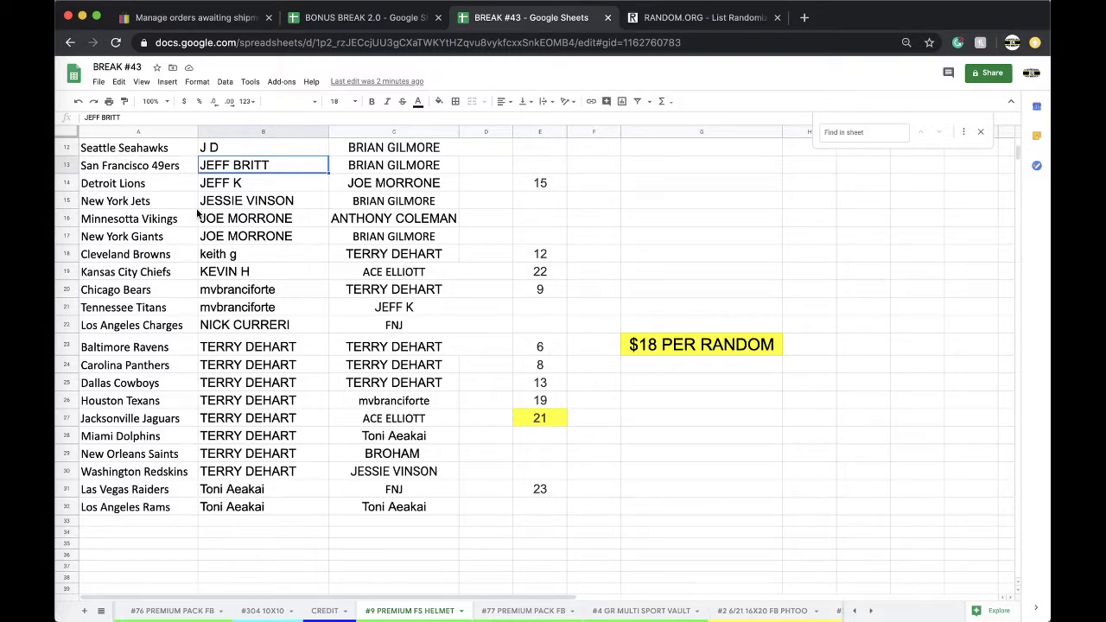
pyautogui.scroll(4, 197, 214)
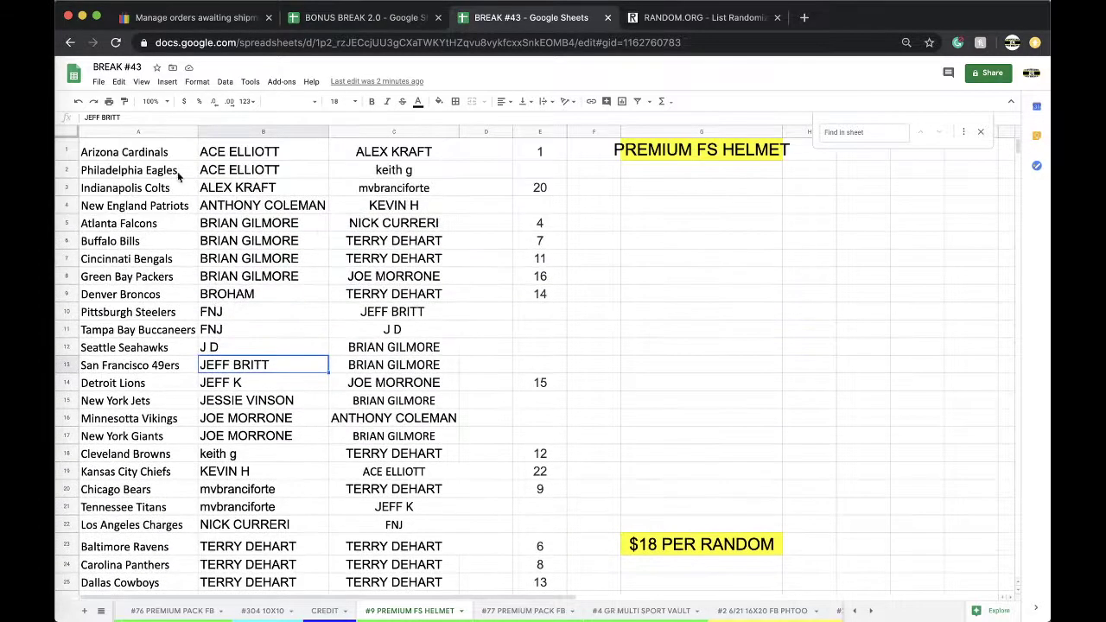
# - Sort the sheet by column A from A to Z to restore the alphabetical team order
pyautogui.click(121, 132)
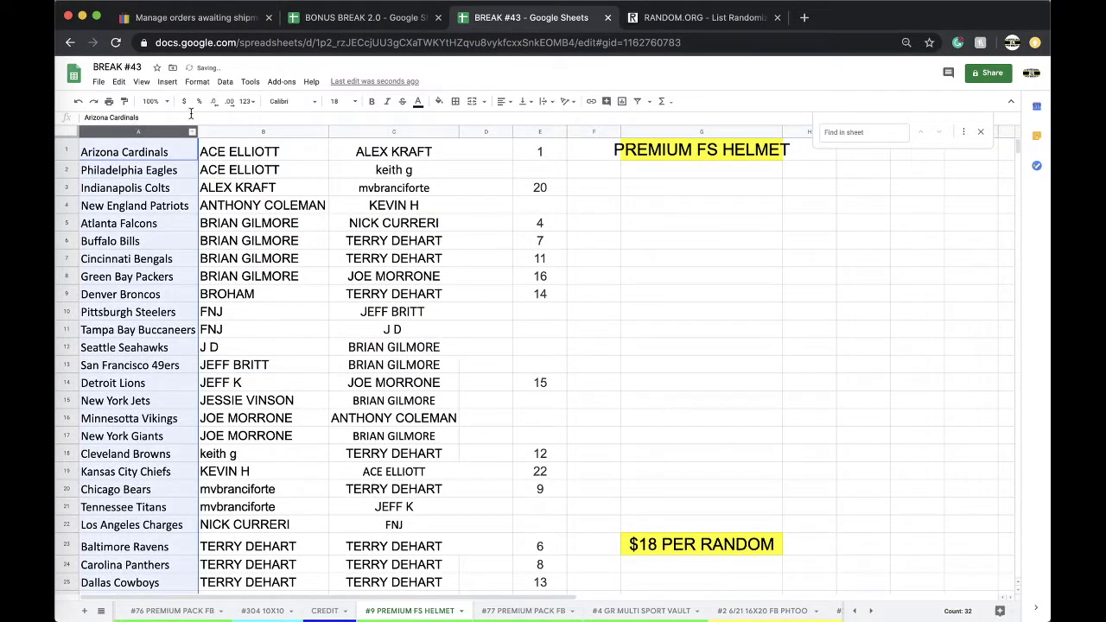
pyautogui.click(224, 81)
pyautogui.click(268, 101)
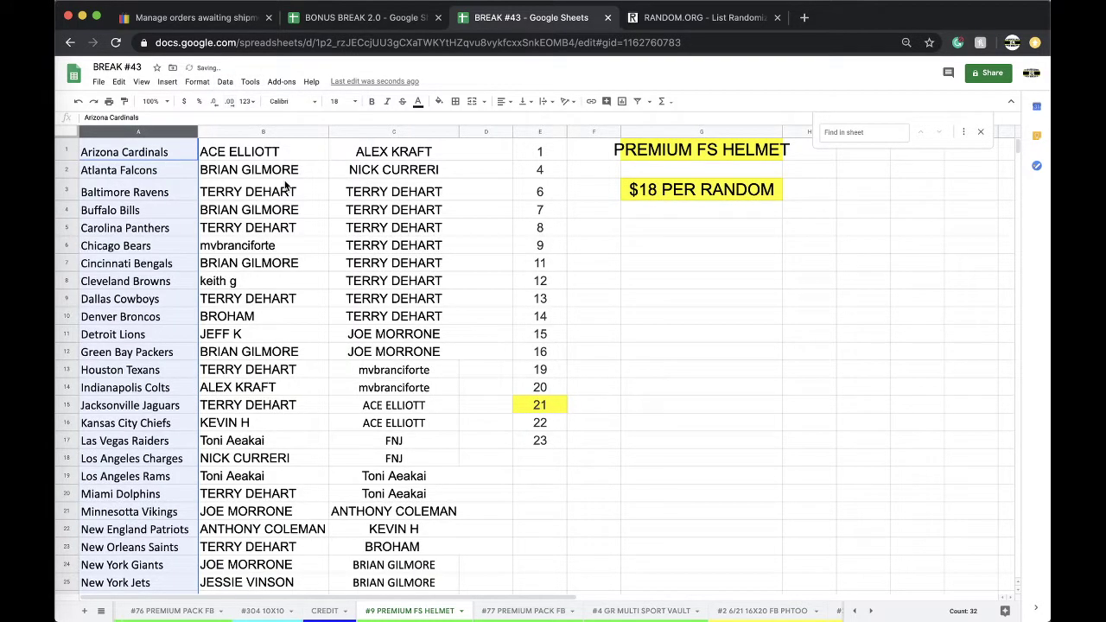